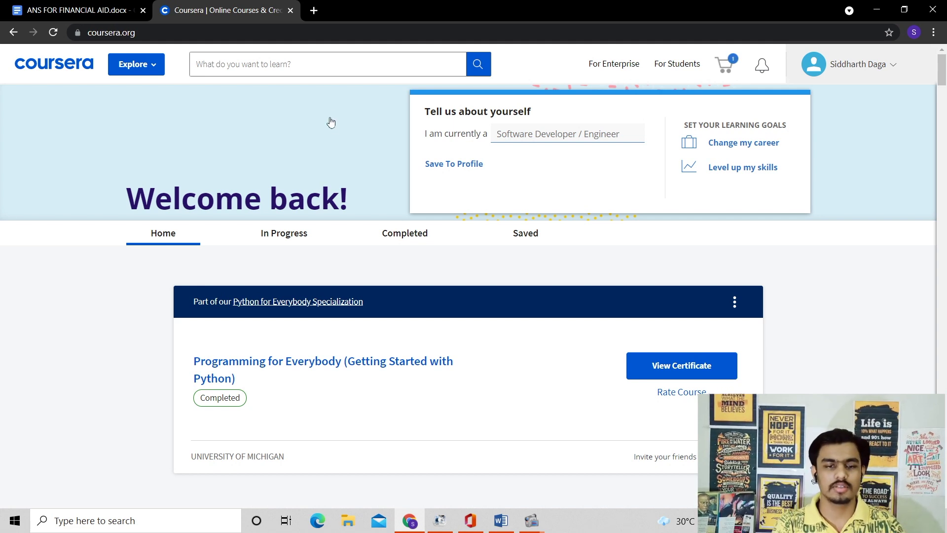
# - Search the course catalog for "python for data science"
pyautogui.click(339, 61)
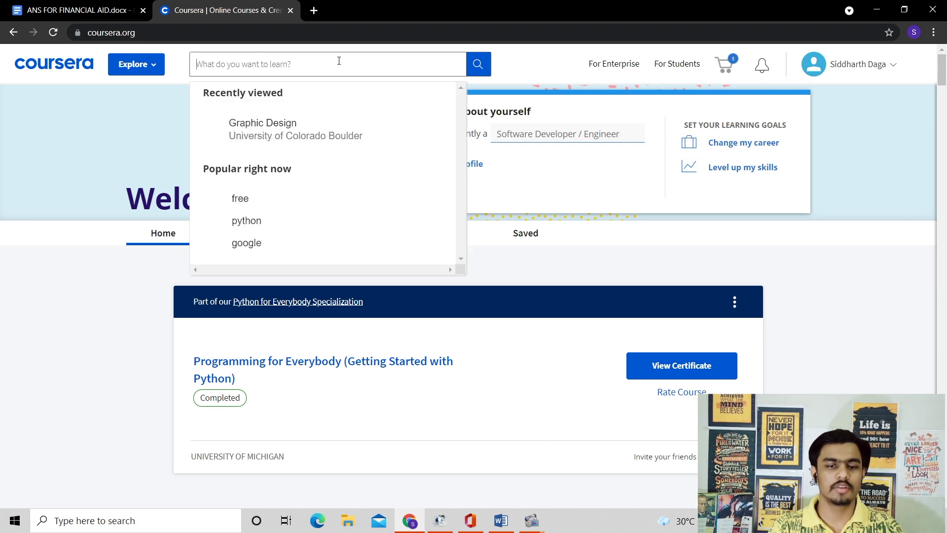
pyautogui.write('PYTHO')
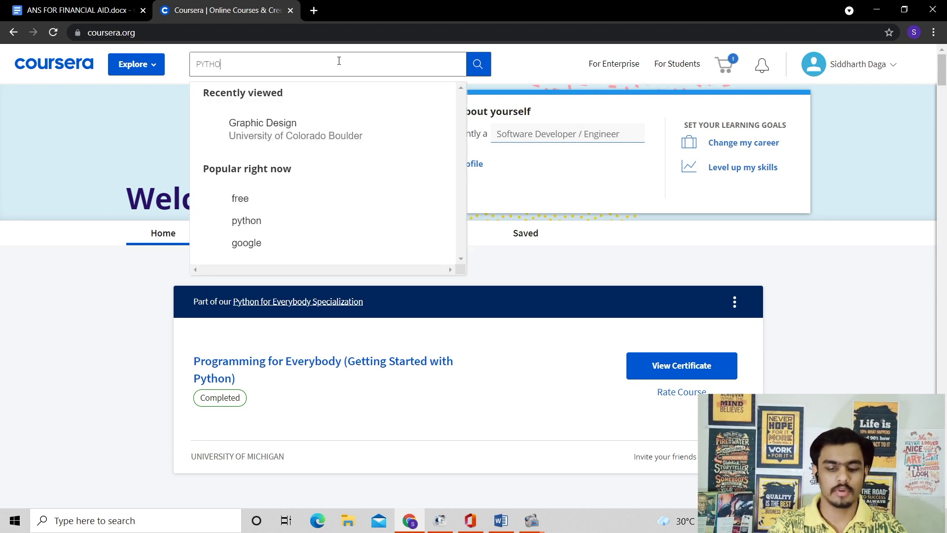
pyautogui.write('N')
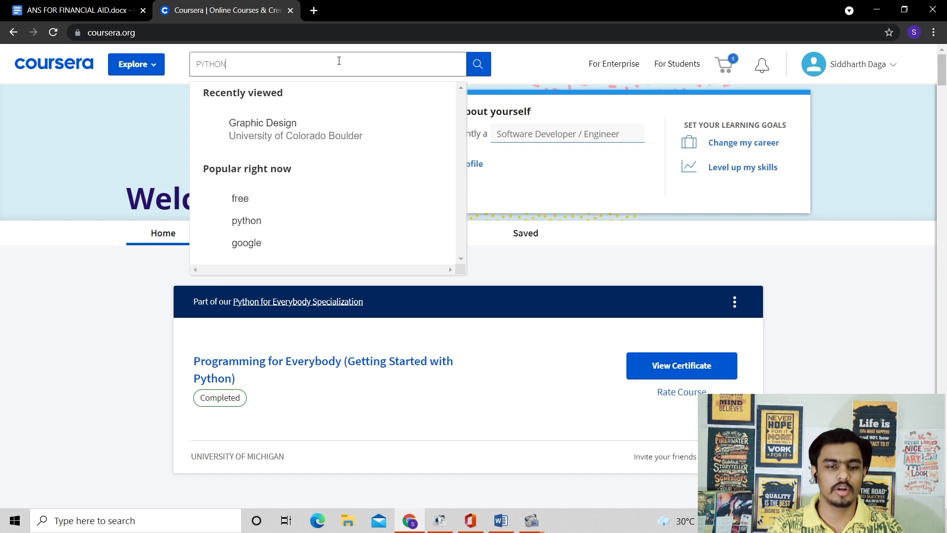
pyautogui.press('Return')
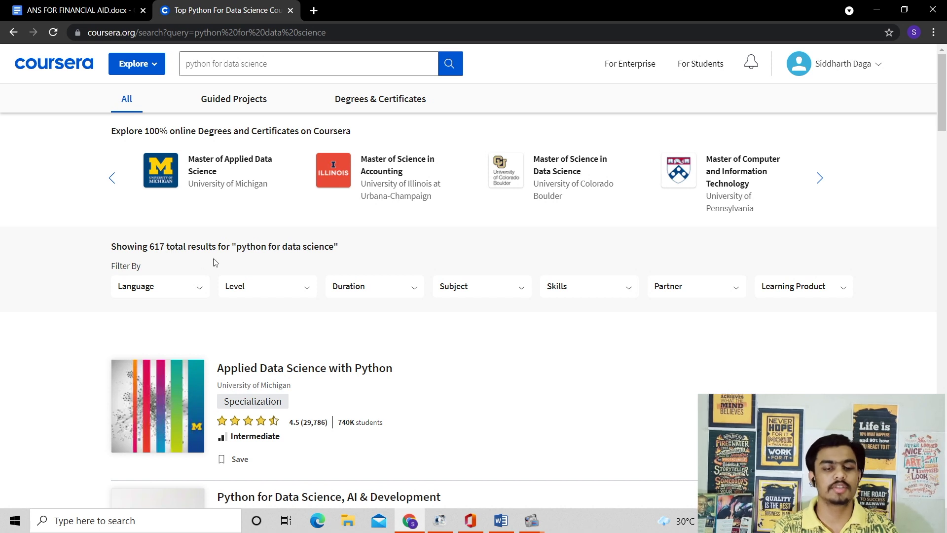
# - Browse the search results and open IBM's "Python for Data Science, AI & Development" course
pyautogui.scroll(-6, 274, 429)
pyautogui.scroll(-4, 274, 429)
pyautogui.scroll(5, 271, 428)
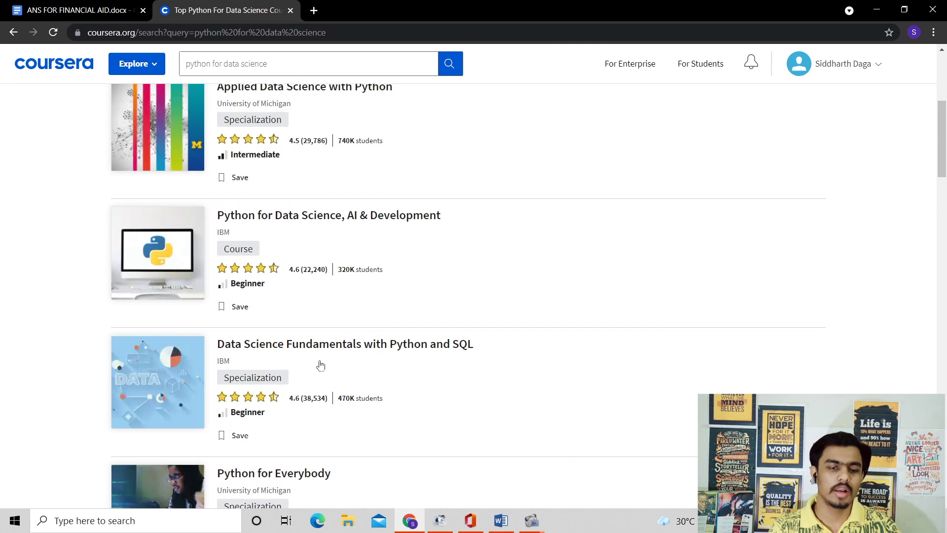
pyautogui.scroll(2, 321, 365)
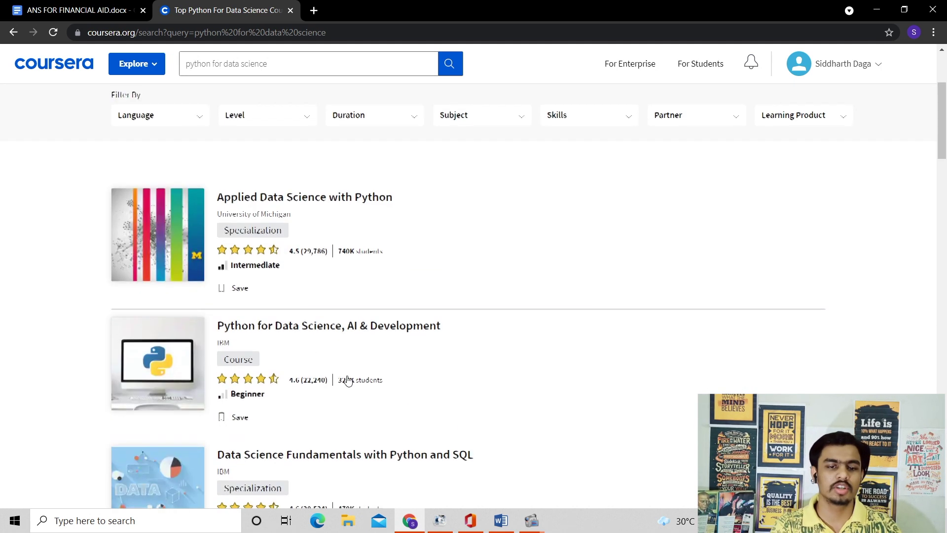
pyautogui.scroll(-5, 345, 381)
pyautogui.scroll(-8, 348, 380)
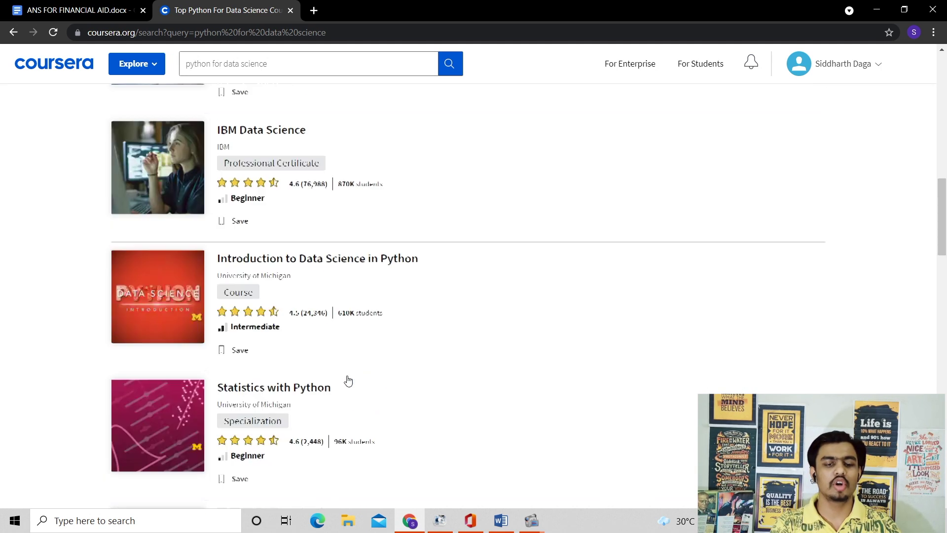
pyautogui.scroll(8, 348, 379)
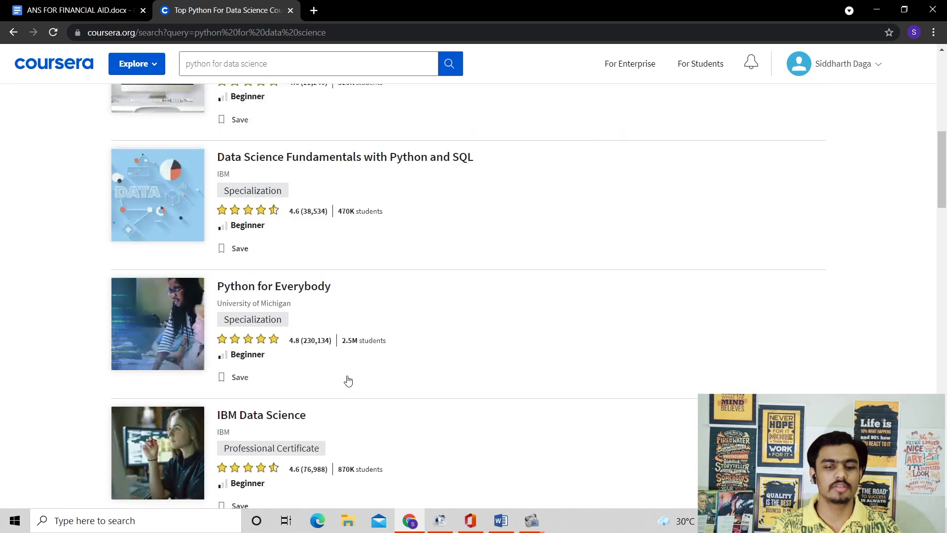
pyautogui.scroll(2, 346, 381)
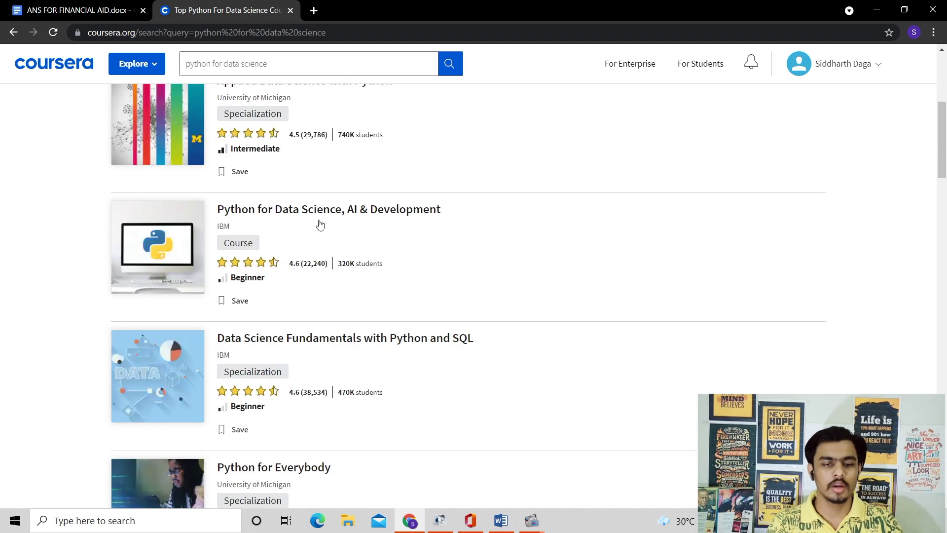
pyautogui.click(333, 210)
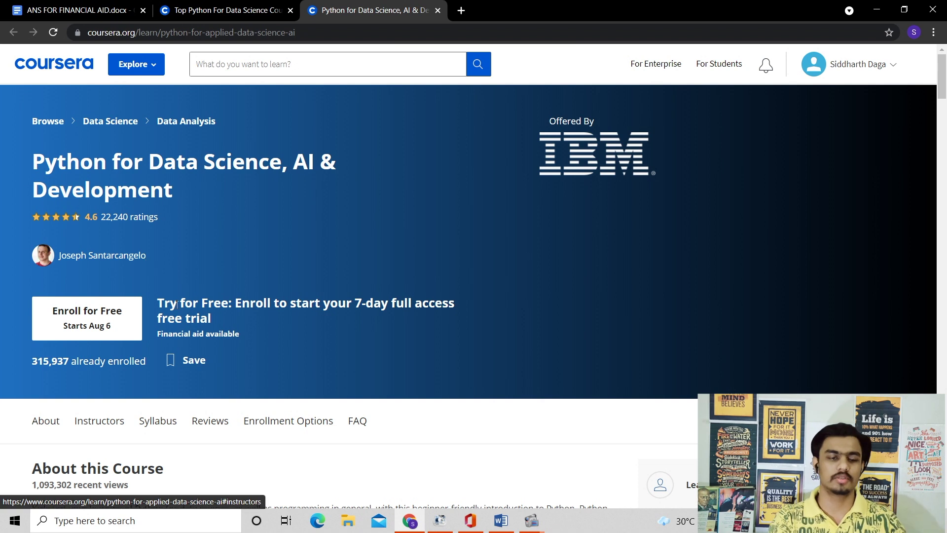
pyautogui.click(54, 329)
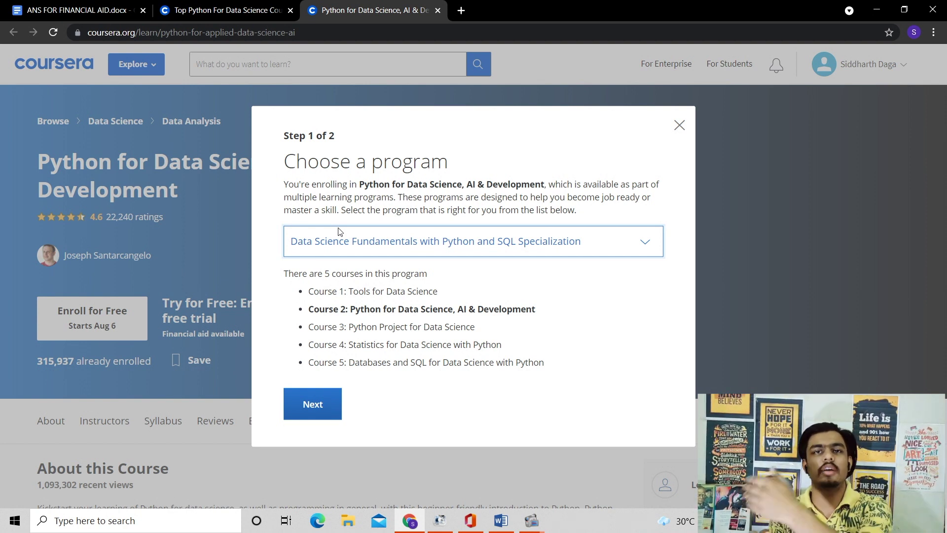
pyautogui.click(679, 124)
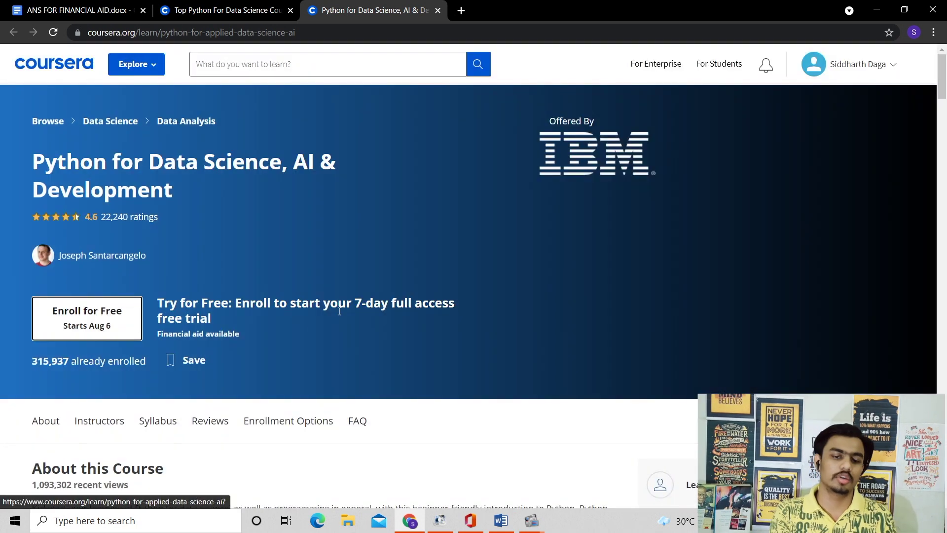
pyautogui.click(220, 335)
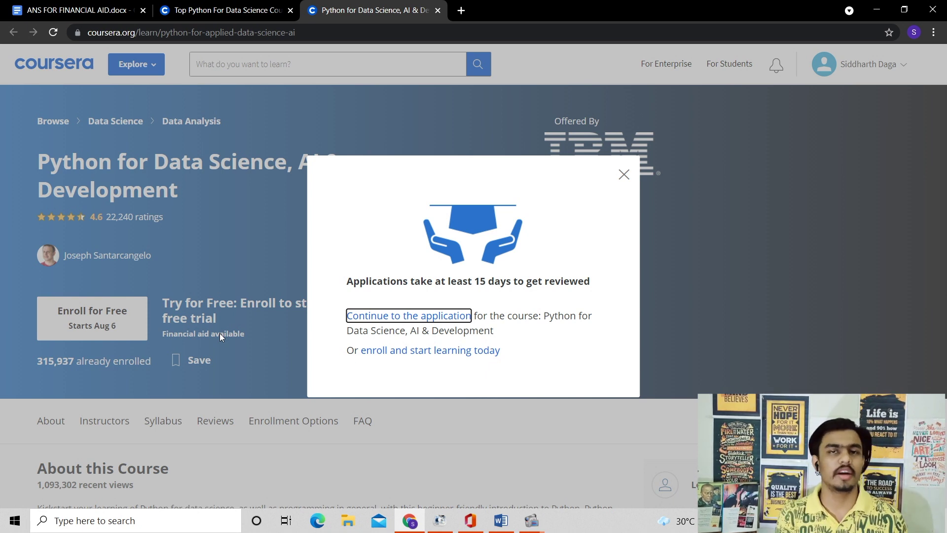
pyautogui.click(382, 320)
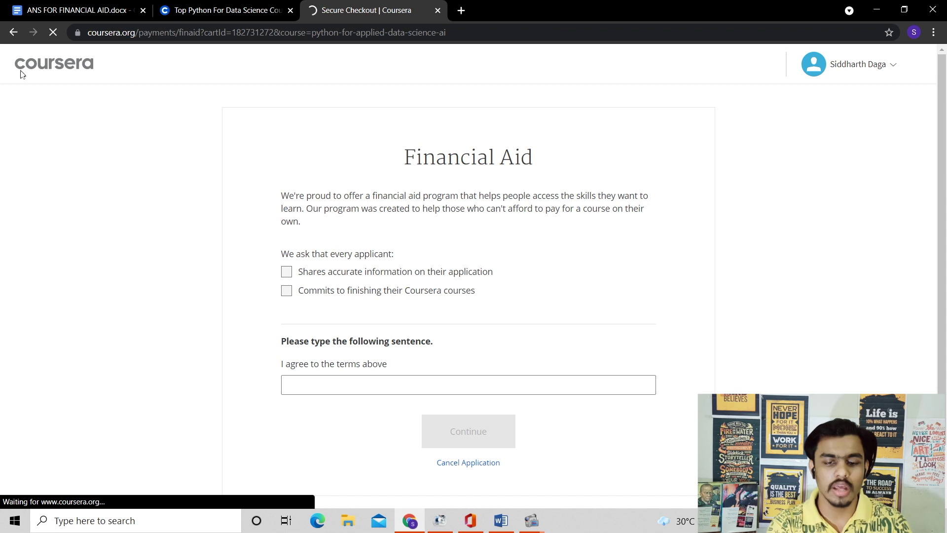
pyautogui.click(9, 37)
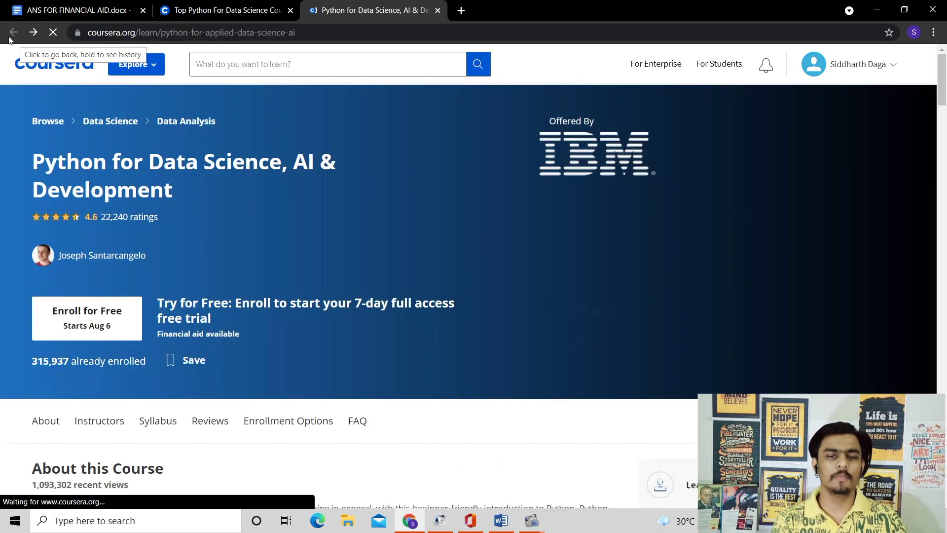
# - Open the financial aid information for the IBM Python course and continue to the application
pyautogui.click(179, 337)
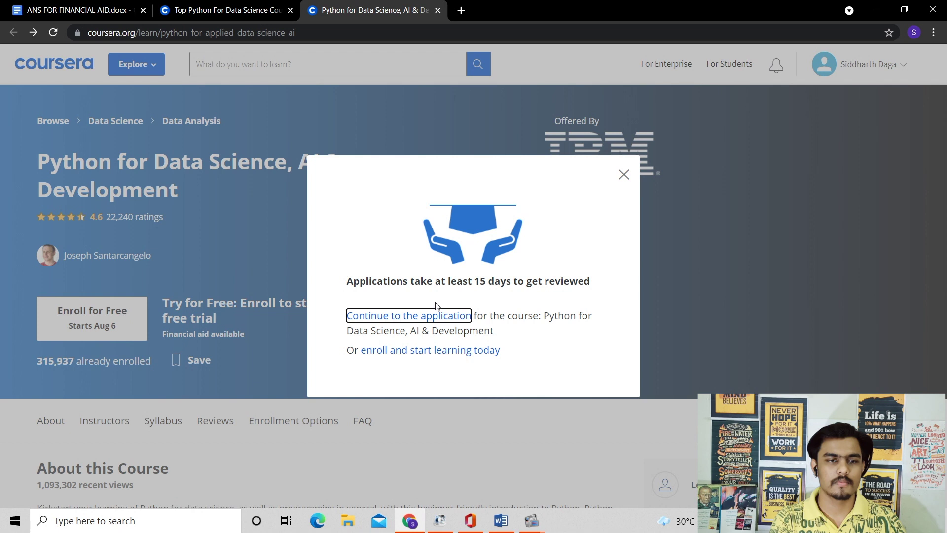
pyautogui.click(434, 349)
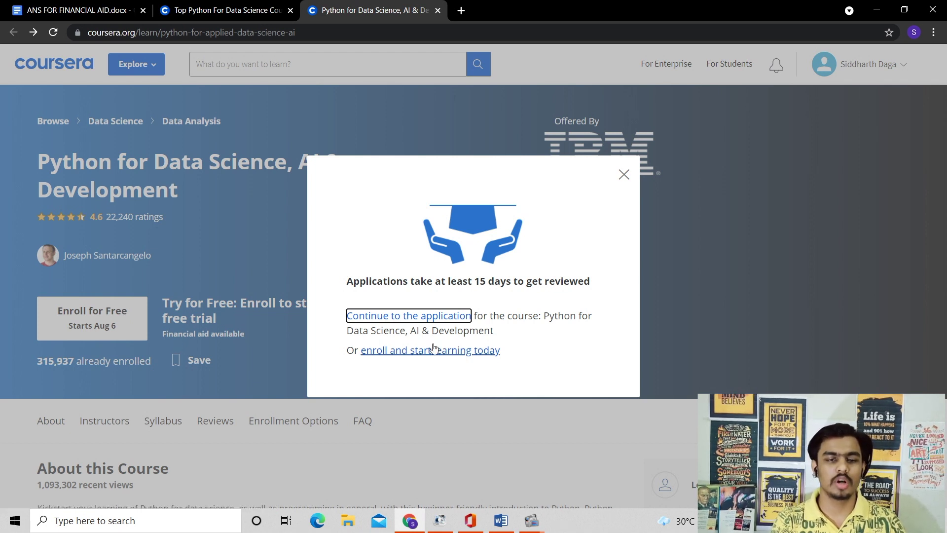
pyautogui.click(428, 318)
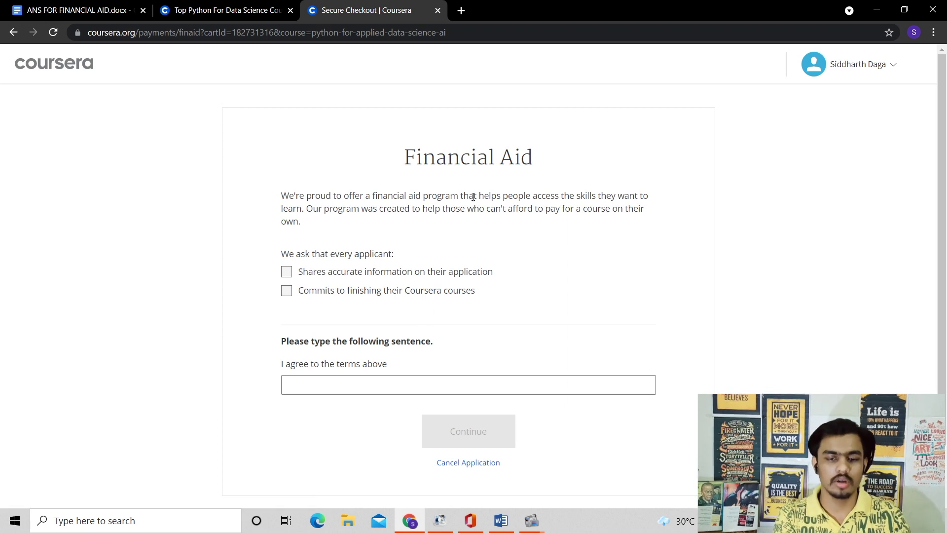
# - Accept both applicant commitments, enter "I agree to the terms above" as the confirmation sentence, and continue to the application form
pyautogui.click(287, 272)
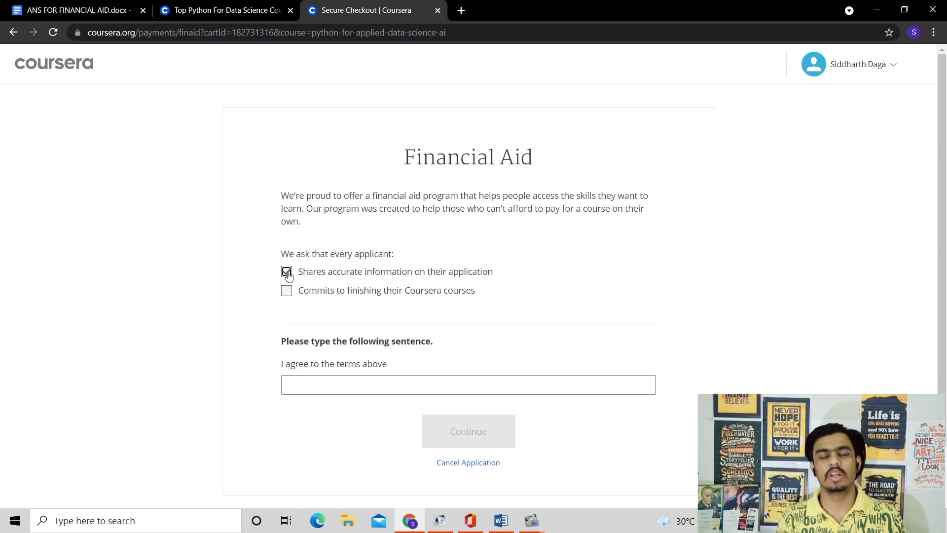
pyautogui.click(287, 291)
pyautogui.click(322, 387)
pyautogui.write('I')
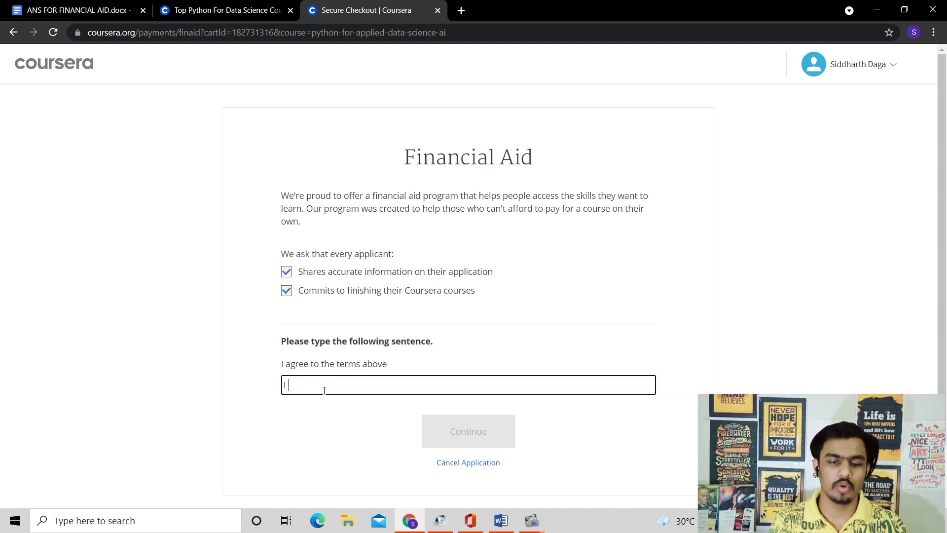
pyautogui.write(' agree to the')
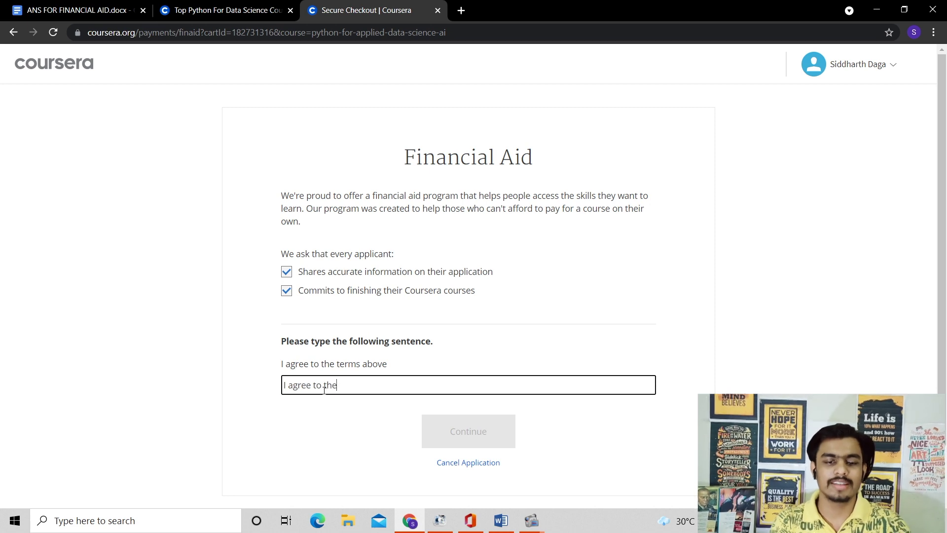
pyautogui.write(' terms above')
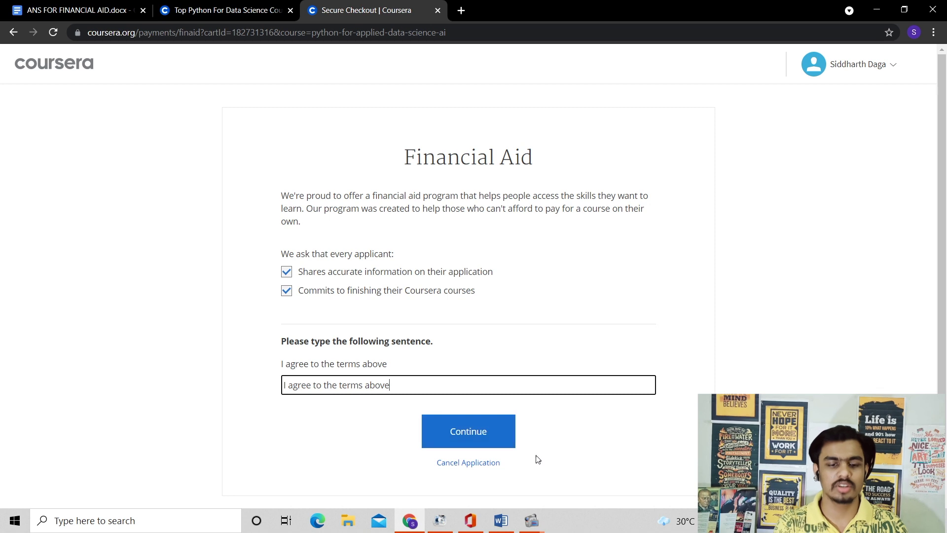
pyautogui.click(469, 434)
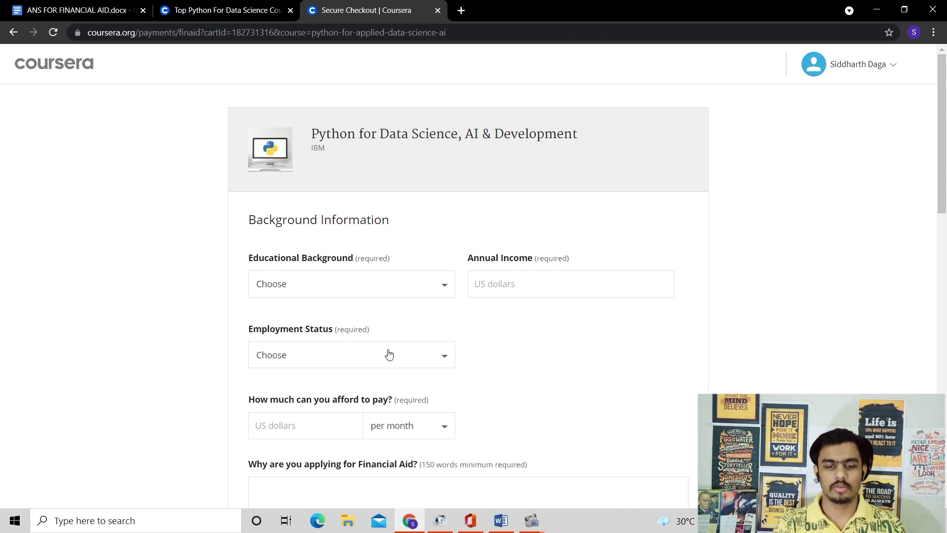
# - Set the educational background to Some college and the annual income to 0 US dollars
pyautogui.click(420, 286)
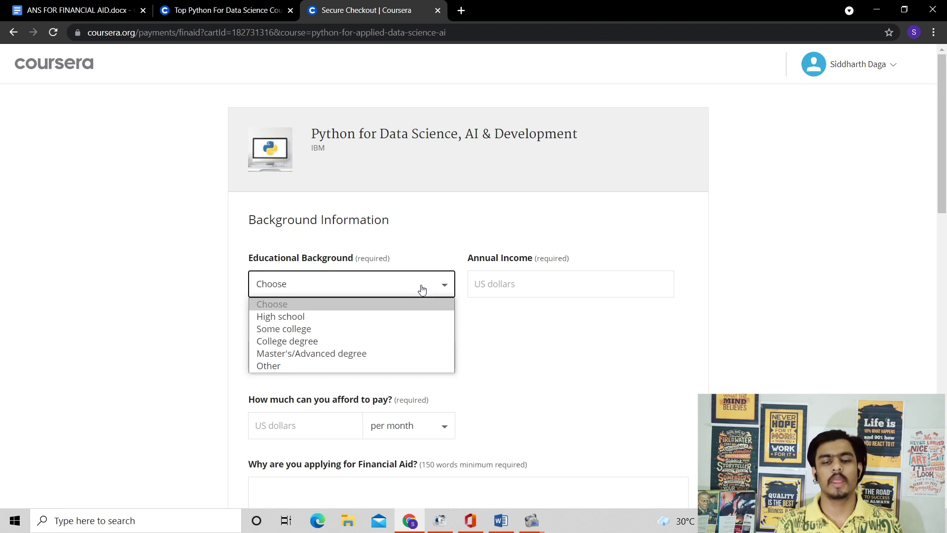
pyautogui.click(397, 336)
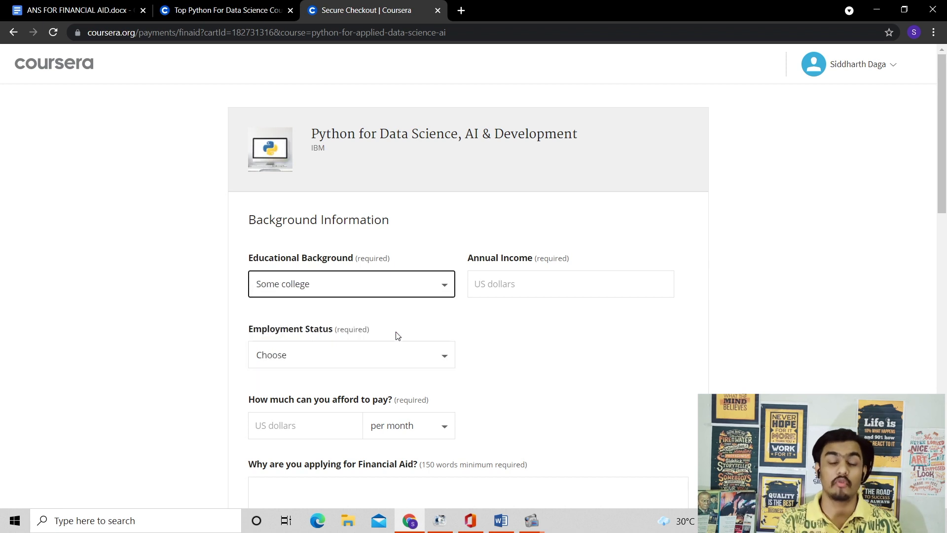
pyautogui.click(568, 285)
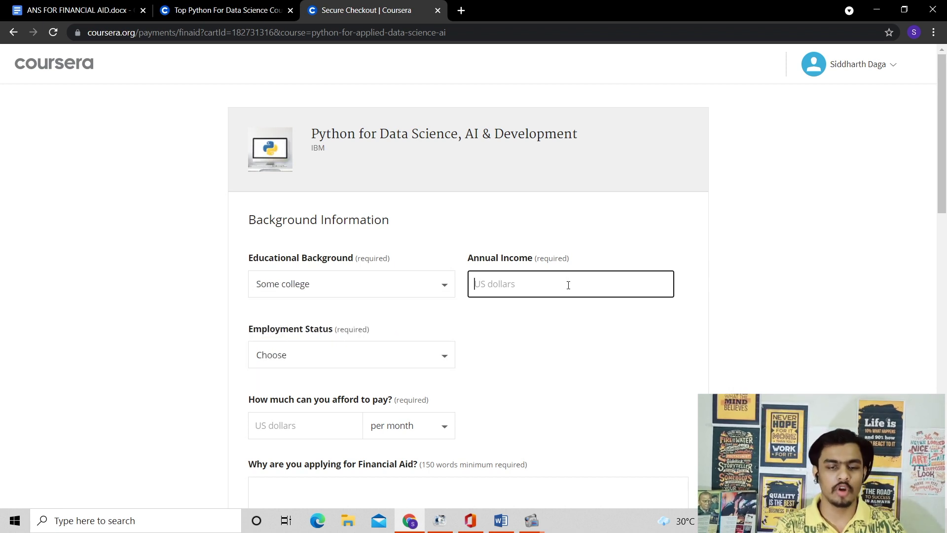
pyautogui.write('0')
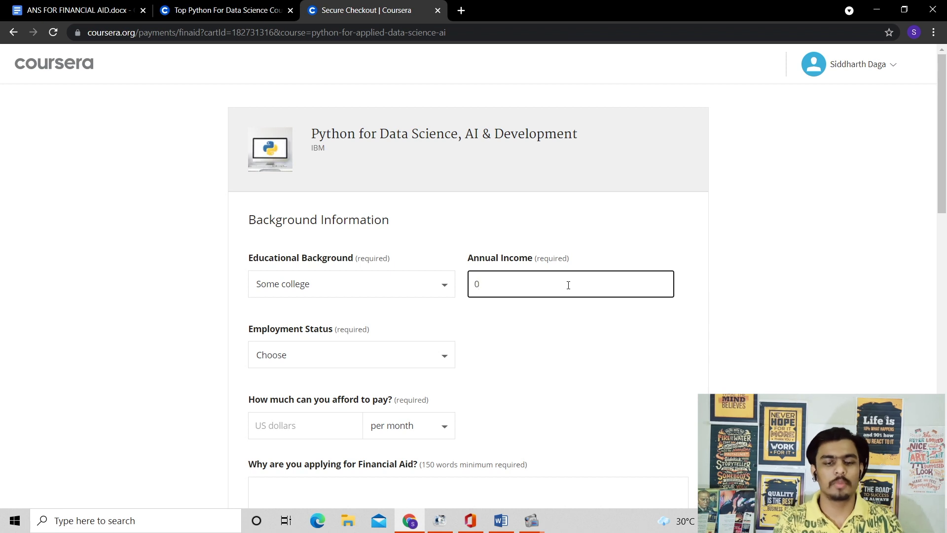
# - Set the employment status to Student and the affordable payment to 0 US dollars per month
pyautogui.click(358, 354)
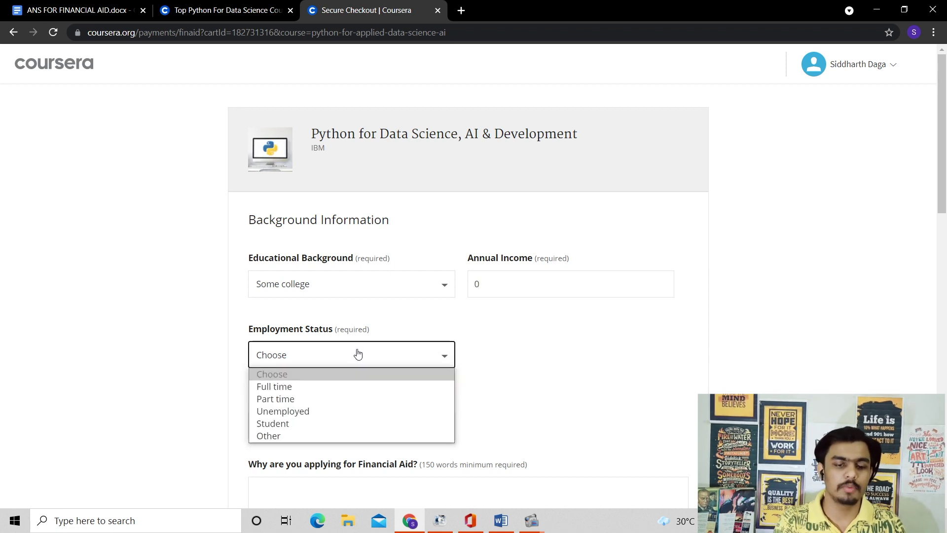
pyautogui.click(344, 424)
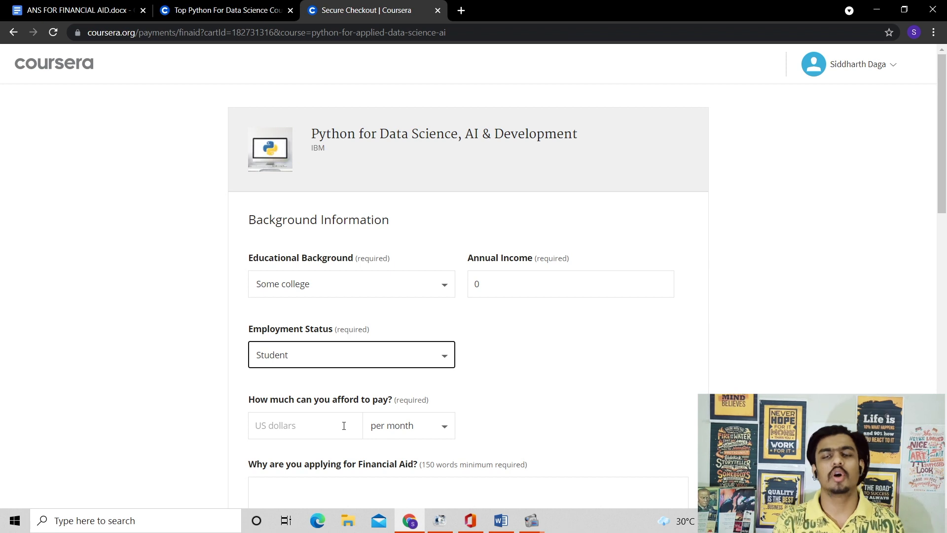
pyautogui.click(343, 425)
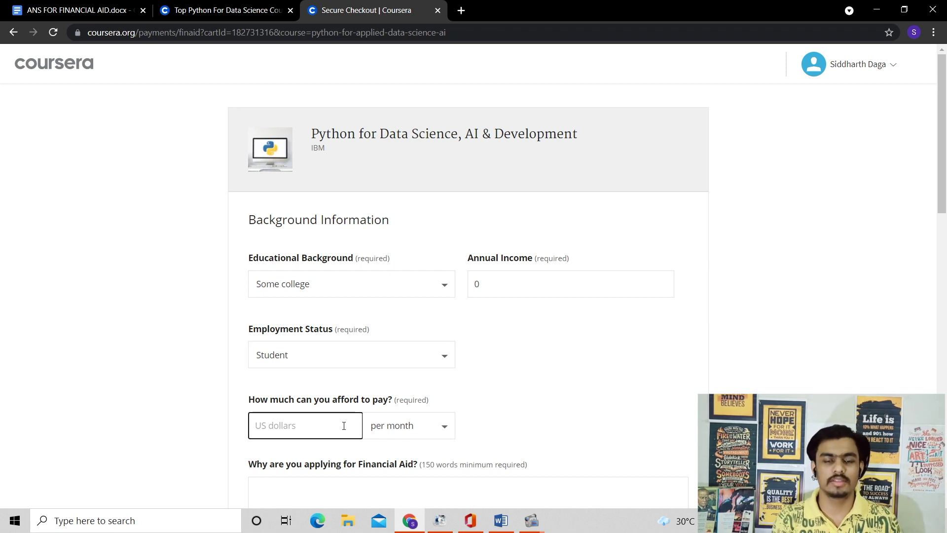
pyautogui.write('0')
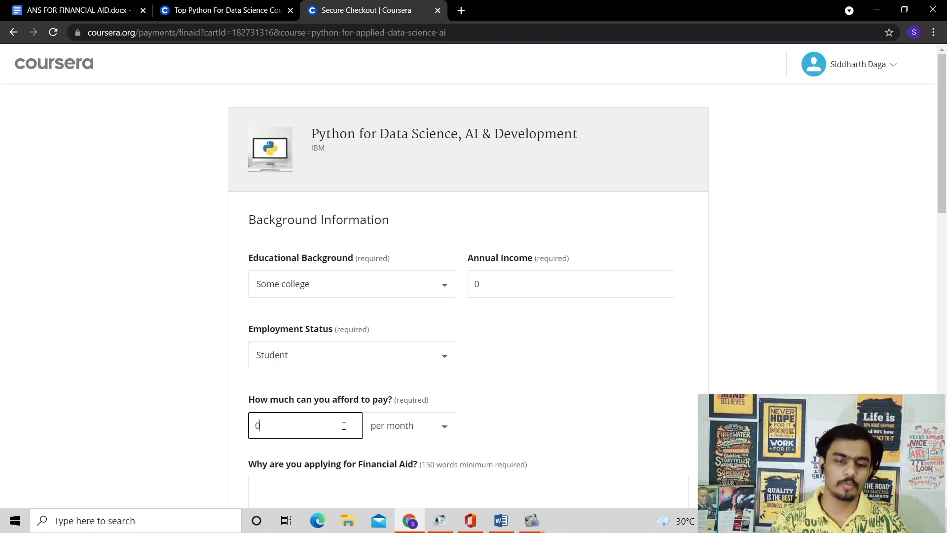
# - Review the remaining essay and loan questions of the application and complete the "I'm not a robot" check
pyautogui.scroll(-3, 343, 425)
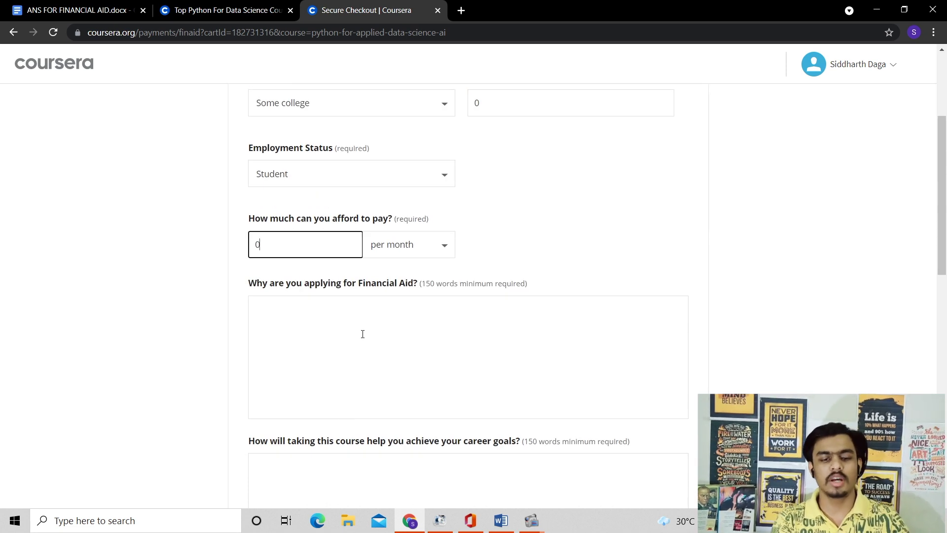
pyautogui.scroll(-3, 363, 334)
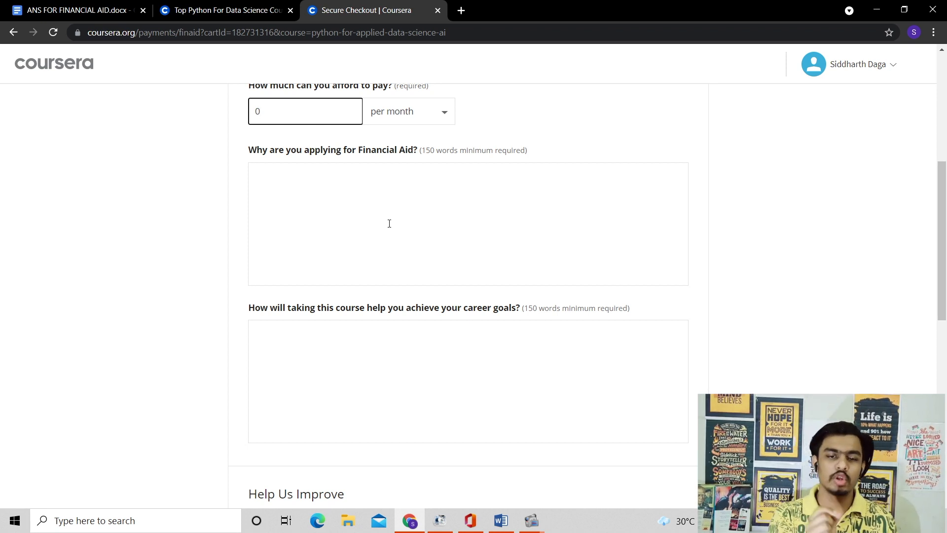
pyautogui.scroll(-5, 467, 357)
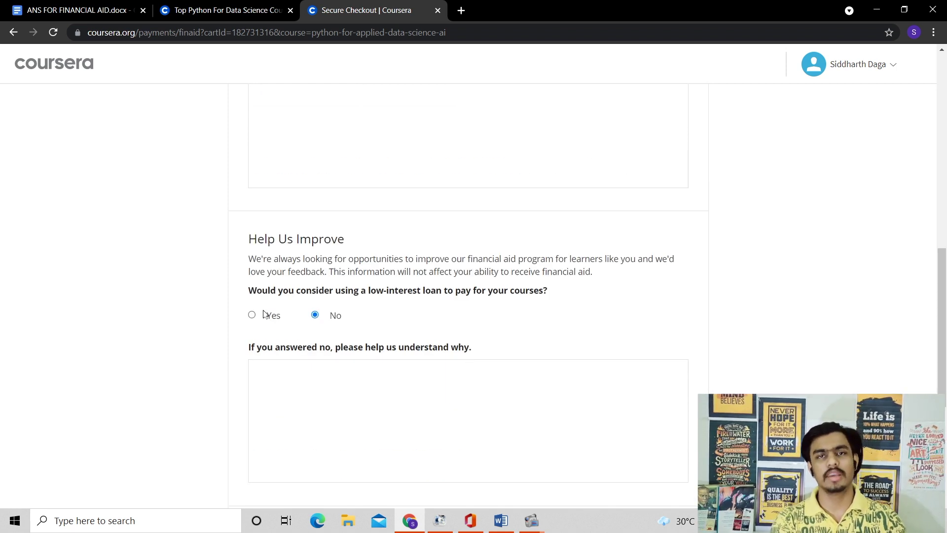
pyautogui.scroll(-3, 331, 386)
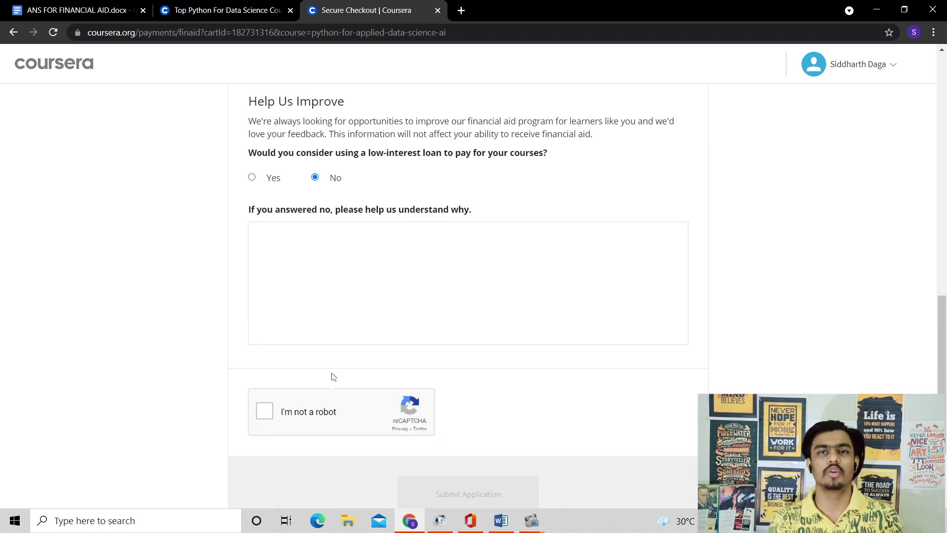
pyautogui.click(265, 411)
pyautogui.scroll(-2, 478, 427)
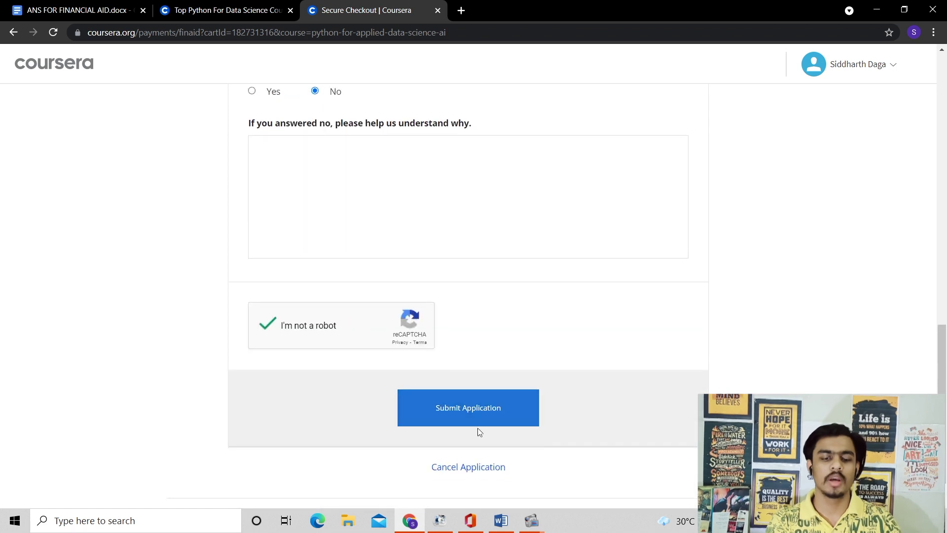